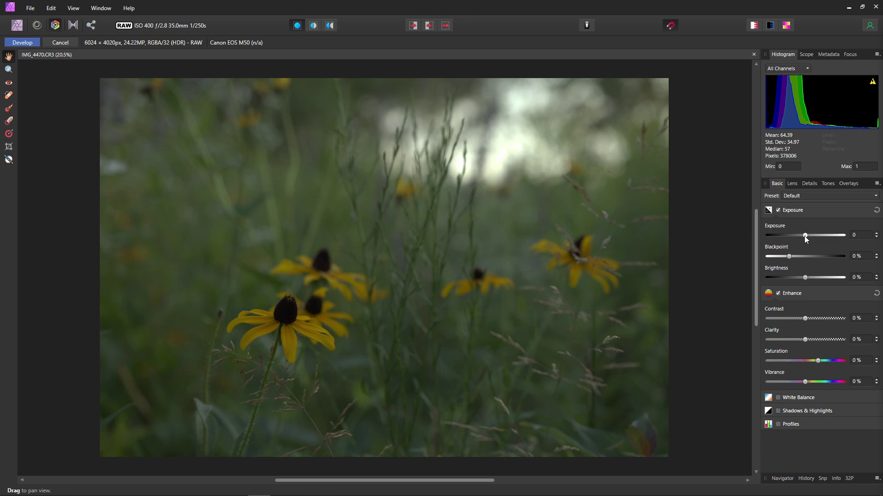
Step: Raise Exposure to about 2.03 to brighten the underexposed black-eyed Susan photo
{"action": "left_click_drag", "start_coordinate": [806, 236], "coordinate": [821, 235]}
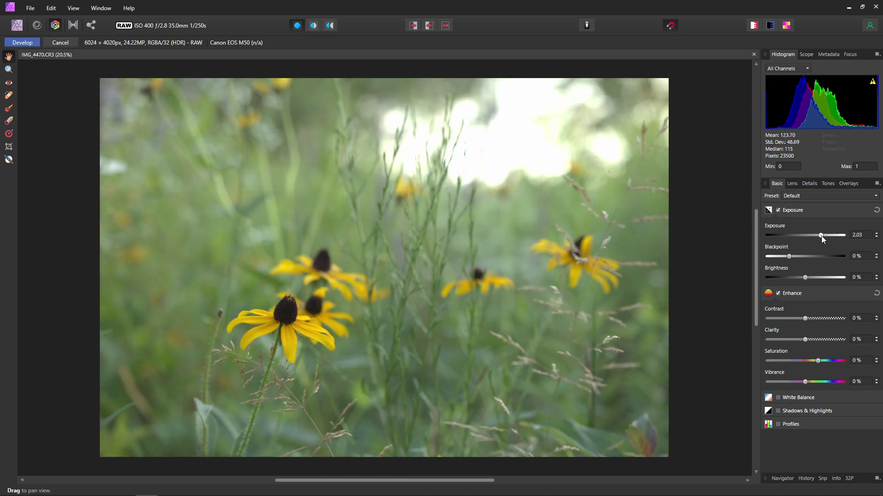
{"action": "left_click_drag", "start_coordinate": [821, 235], "coordinate": [789, 236]}
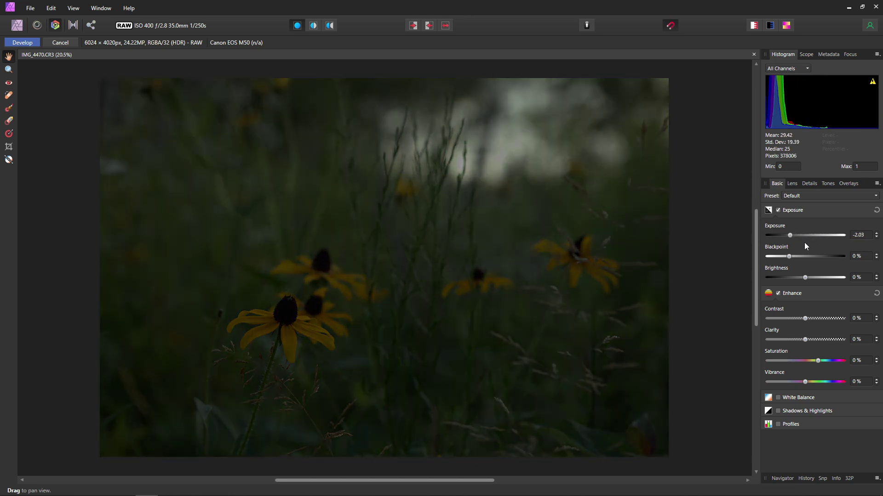
{"action": "left_click_drag", "start_coordinate": [790, 236], "coordinate": [819, 236]}
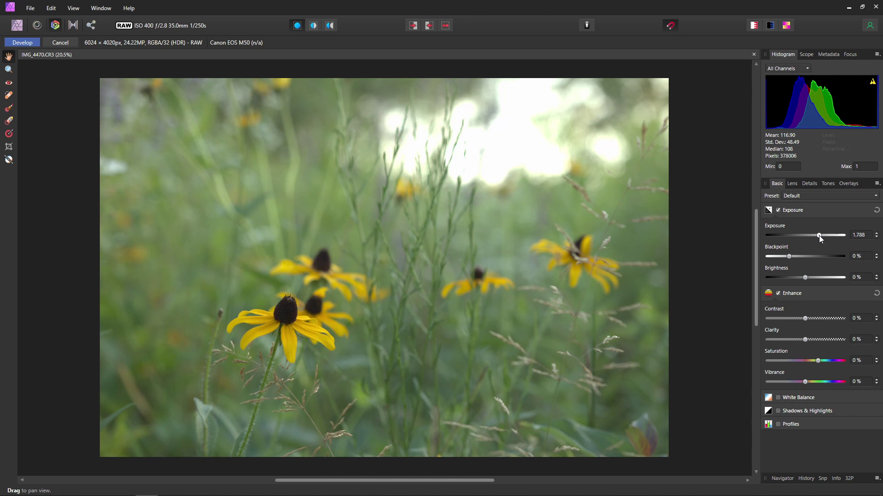
{"action": "left_click_drag", "start_coordinate": [818, 235], "coordinate": [820, 236]}
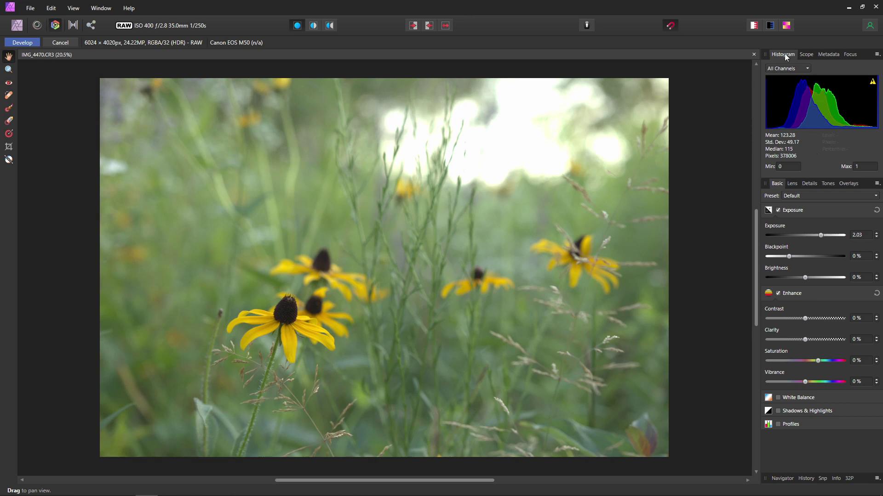
{"action": "left_click", "coordinate": [807, 55]}
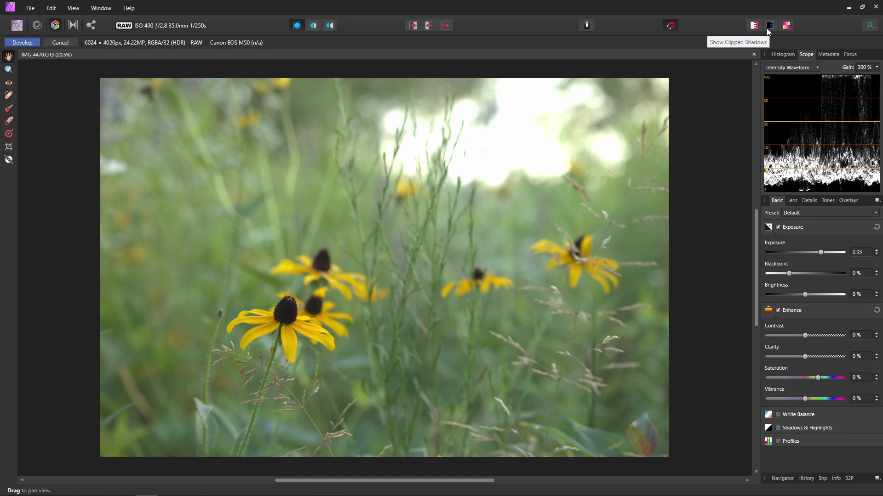
Step: Turn on Show Clipped Highlights to flag the blown-out bright background in red
{"action": "left_click", "coordinate": [754, 27]}
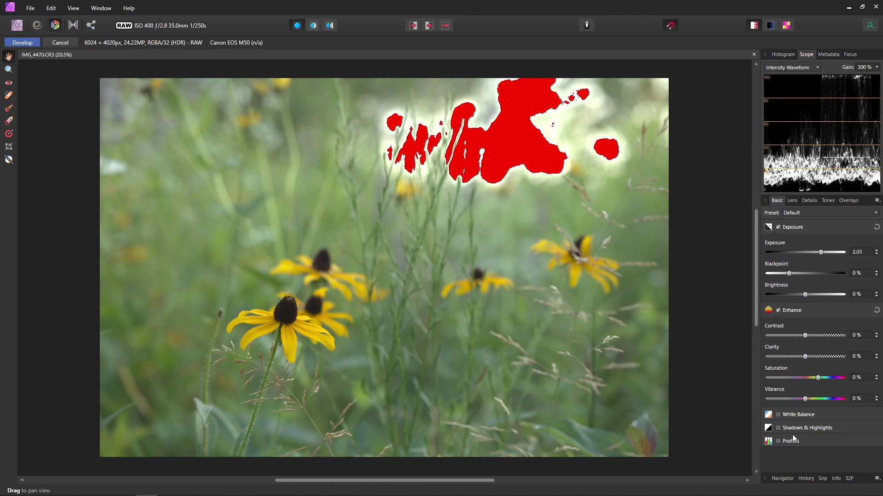
Step: Enable Shadows & Highlights with Highlights at -93% and Shadows at 25%
{"action": "left_click", "coordinate": [778, 428]}
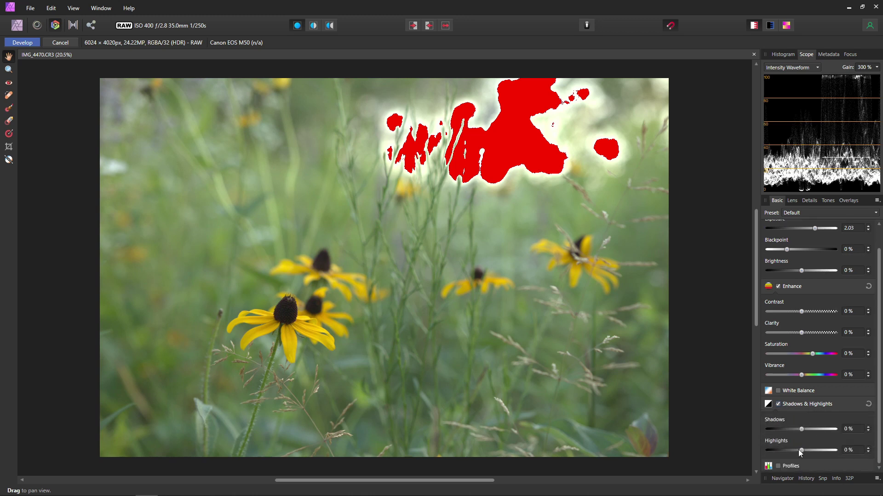
{"action": "left_click_drag", "start_coordinate": [801, 451], "coordinate": [770, 452]}
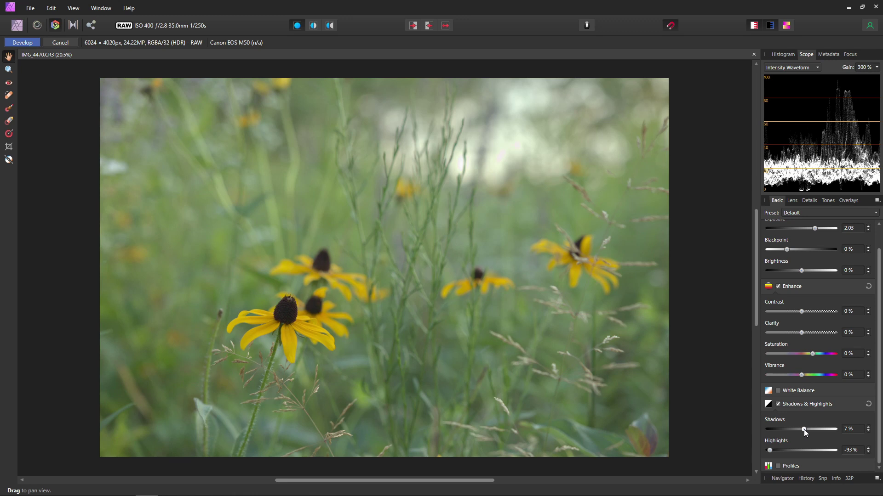
{"action": "left_click_drag", "start_coordinate": [804, 430], "coordinate": [810, 429]}
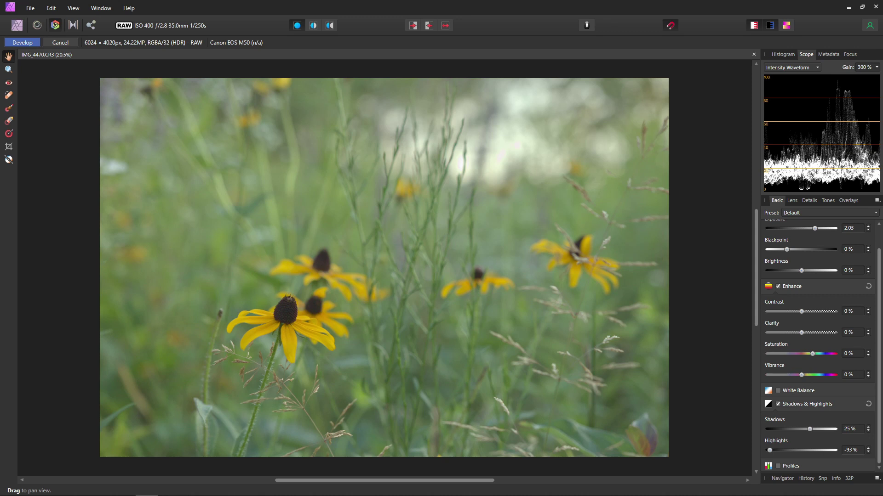
Step: Test higher Blackpoint values, reset Blackpoint to 0%, and add a little Clarity
{"action": "scroll", "coordinate": [821, 347], "scroll_direction": "up", "scroll_amount": 1}
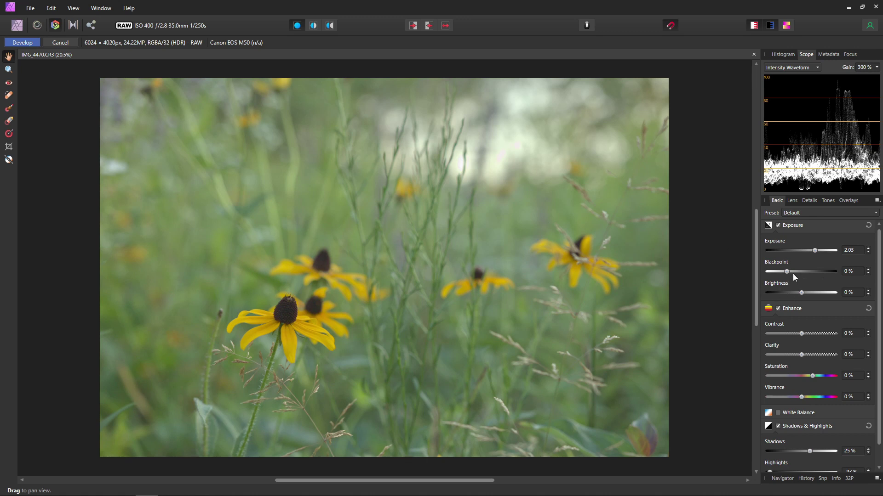
{"action": "left_click_drag", "start_coordinate": [793, 272], "coordinate": [835, 271]}
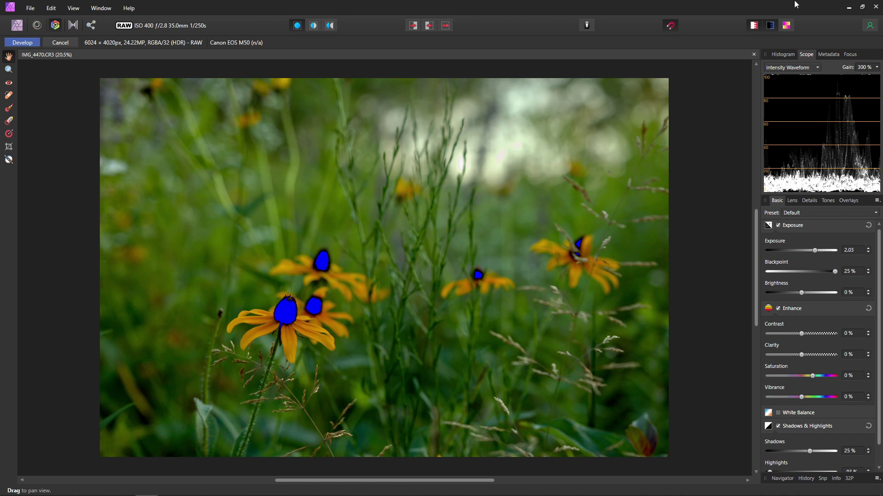
{"action": "left_click_drag", "start_coordinate": [828, 272], "coordinate": [797, 272]}
{"action": "left_click", "coordinate": [851, 272]}
{"action": "type", "text": "0"}
{"action": "key", "text": "Return"}
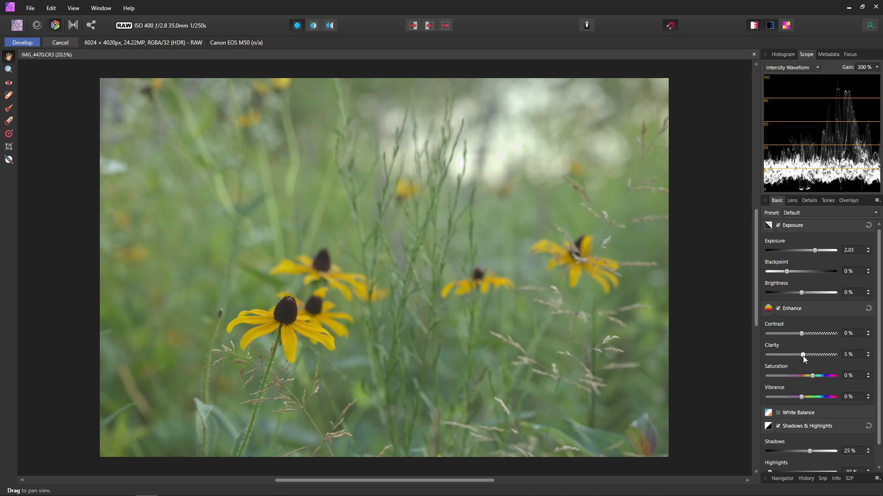
{"action": "left_click_drag", "start_coordinate": [803, 355], "coordinate": [806, 356]}
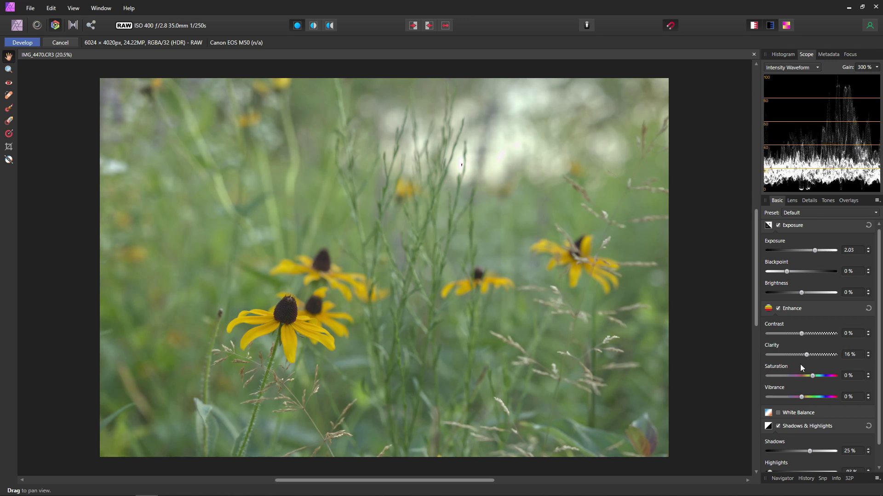
Step: Settle Clarity at 18% and mute colours with Saturation -22% and Vibrance 17%
{"action": "left_click_drag", "start_coordinate": [807, 354], "coordinate": [837, 354]}
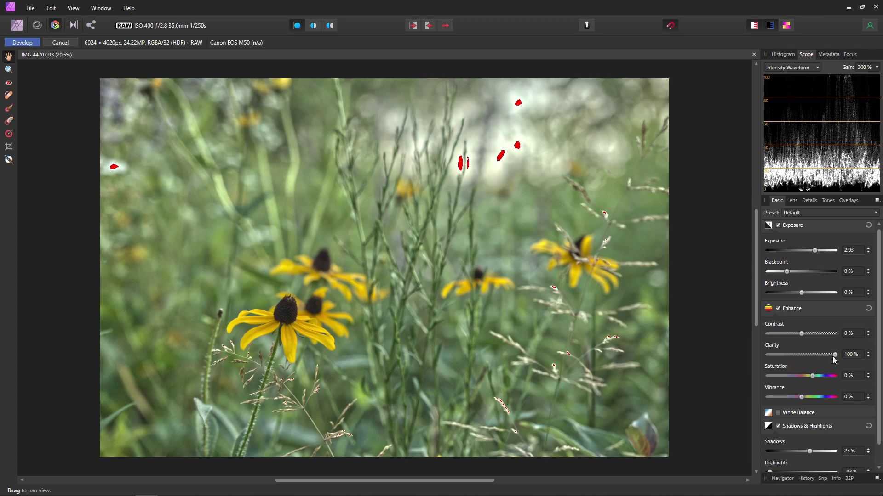
{"action": "left_click_drag", "start_coordinate": [834, 356], "coordinate": [805, 358]}
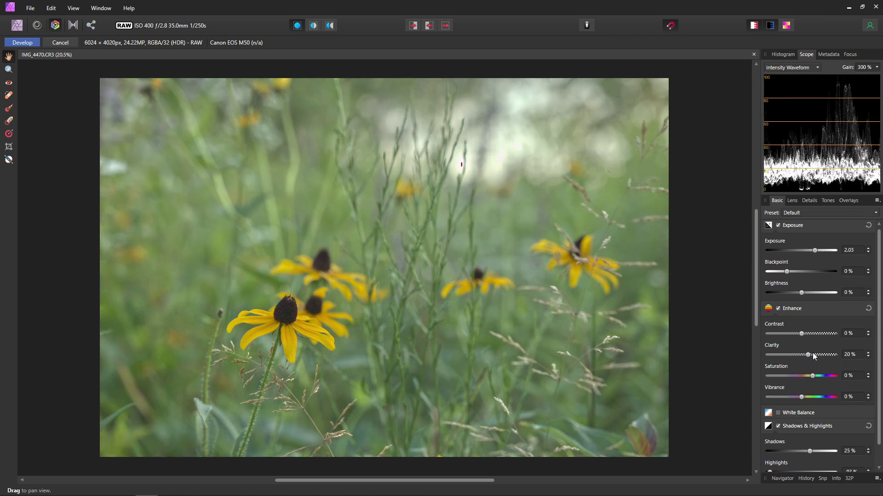
{"action": "left_click_drag", "start_coordinate": [806, 356], "coordinate": [805, 356]}
{"action": "left_click_drag", "start_coordinate": [812, 376], "coordinate": [810, 399]}
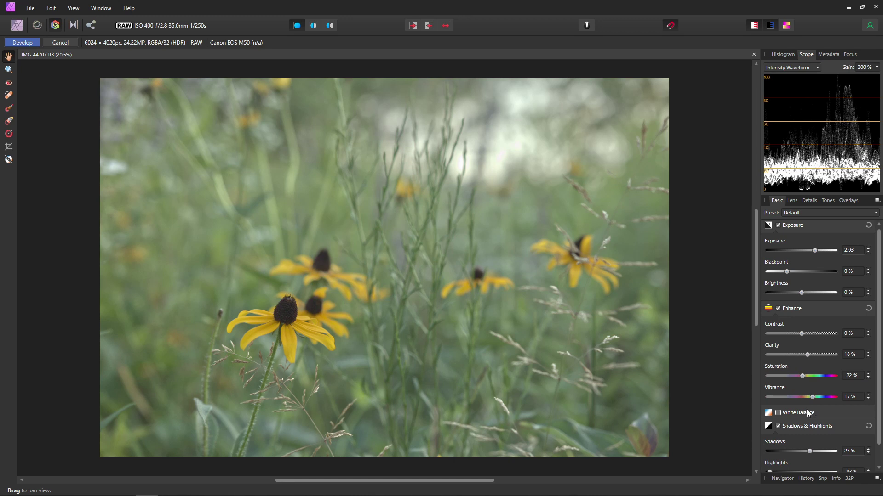
Step: Enable White Balance and lower Temperature from 5641 K to 5010 K
{"action": "left_click", "coordinate": [796, 412]}
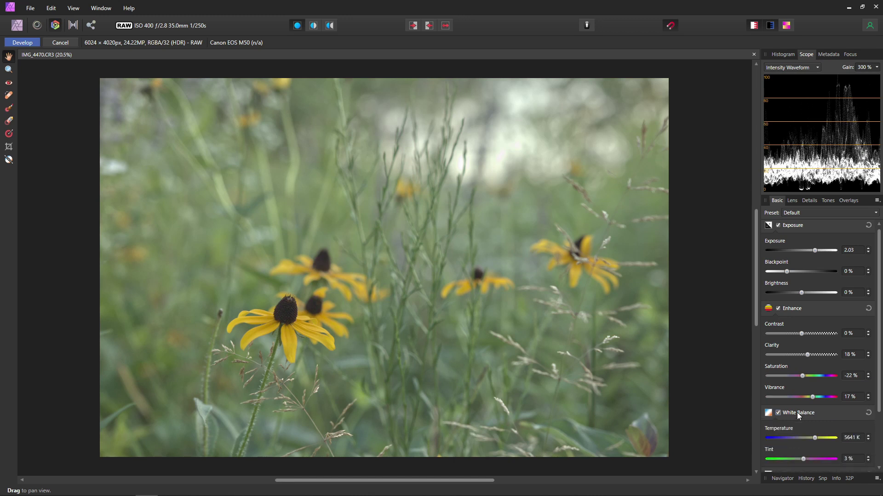
{"action": "scroll", "coordinate": [806, 411], "scroll_direction": "down", "scroll_amount": 3}
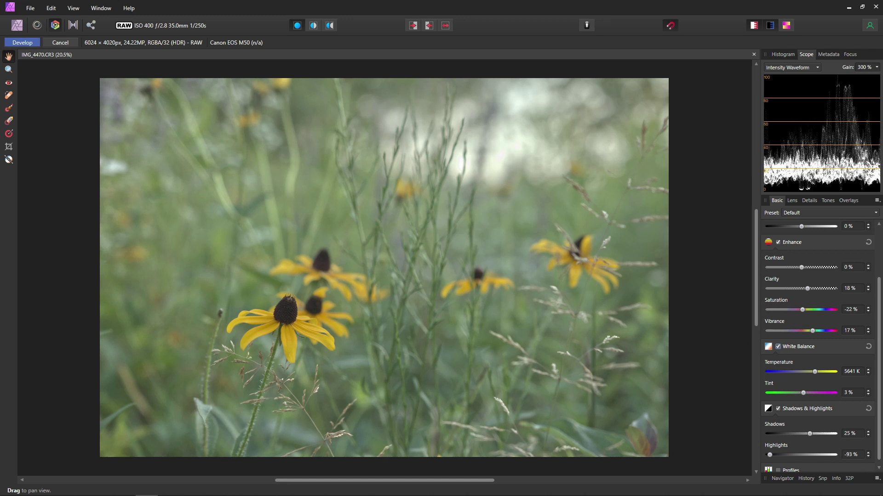
{"action": "left_click", "coordinate": [852, 372]}
{"action": "left_click_drag", "start_coordinate": [816, 373], "coordinate": [812, 375]}
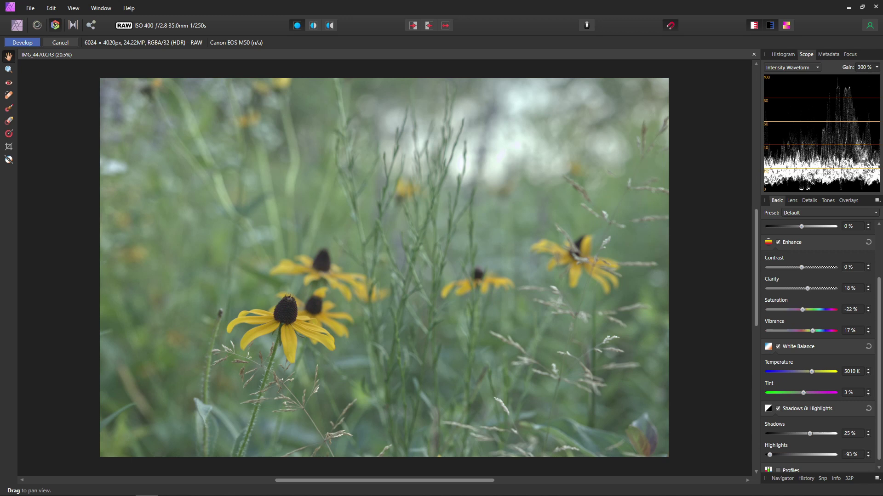
Step: Sample neutral points with the White Balance picker until it reads 5117 K and 17% Tint
{"action": "left_click", "coordinate": [9, 161]}
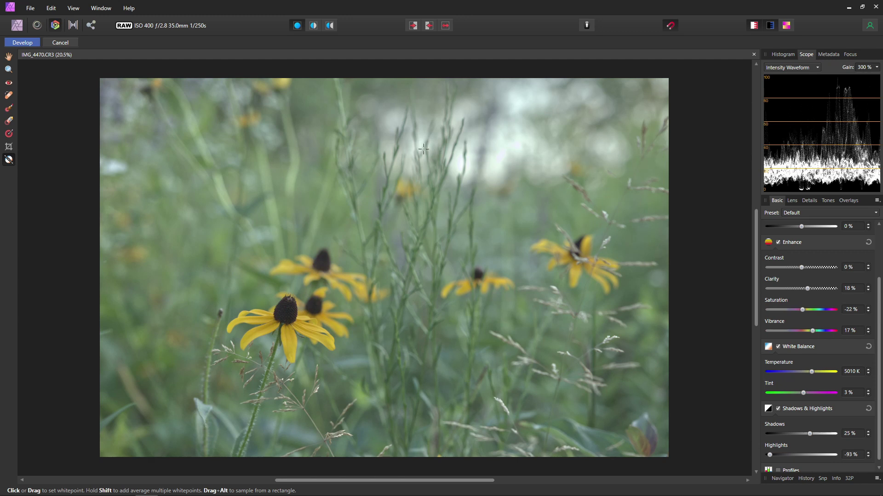
{"action": "left_click", "coordinate": [500, 163]}
{"action": "left_click", "coordinate": [504, 186]}
{"action": "left_click", "coordinate": [496, 154]}
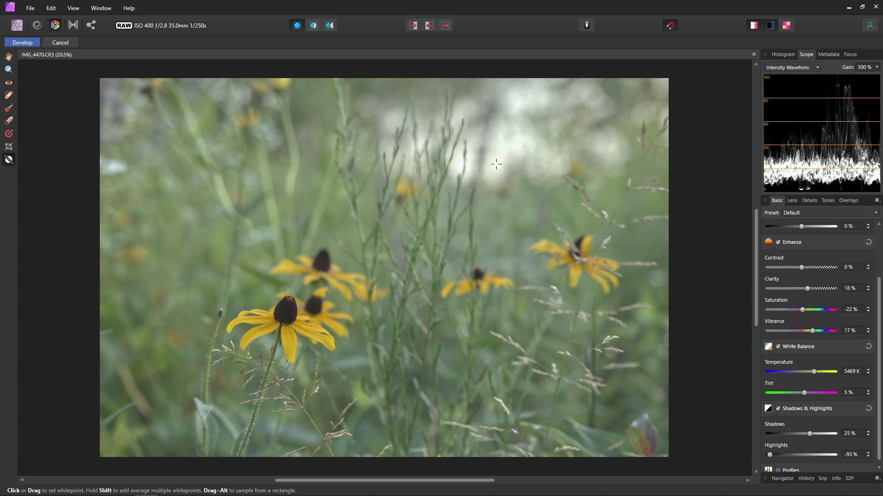
{"action": "left_click", "coordinate": [516, 269]}
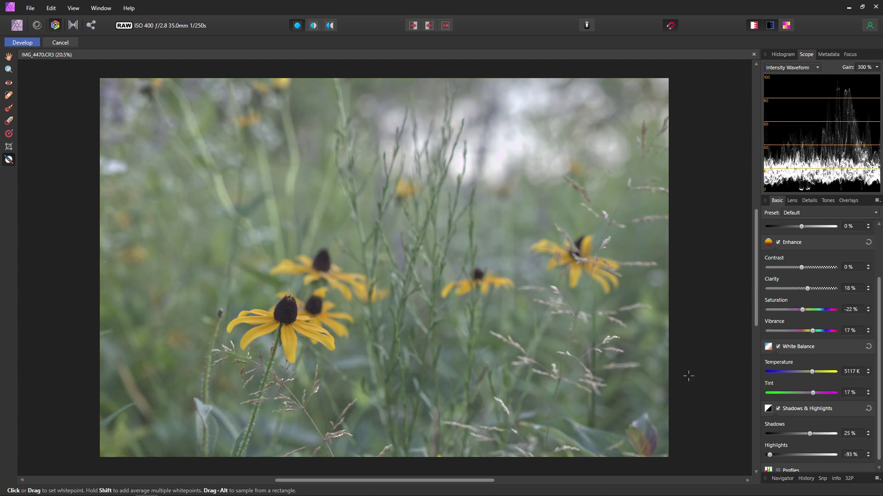
{"action": "scroll", "coordinate": [506, 172], "scroll_direction": "up", "scroll_amount": 5}
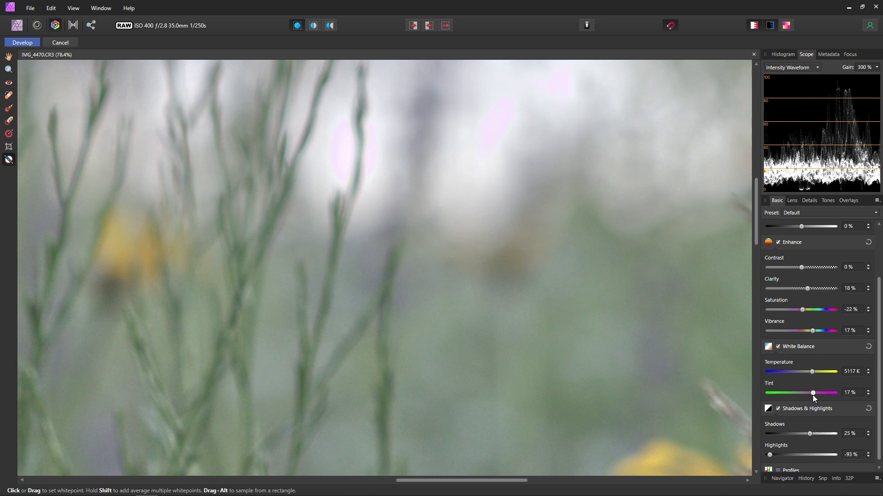
Step: Ease Tint down to 11%, keeping 5117 K, then develop the RAW photo
{"action": "mouse_move", "coordinate": [810, 395]}
{"action": "left_mouse_down"}
{"action": "mouse_move", "coordinate": [799, 395]}
{"action": "mouse_move", "coordinate": [807, 395]}
{"action": "left_mouse_up"}
{"action": "key", "text": "ctrl+0"}
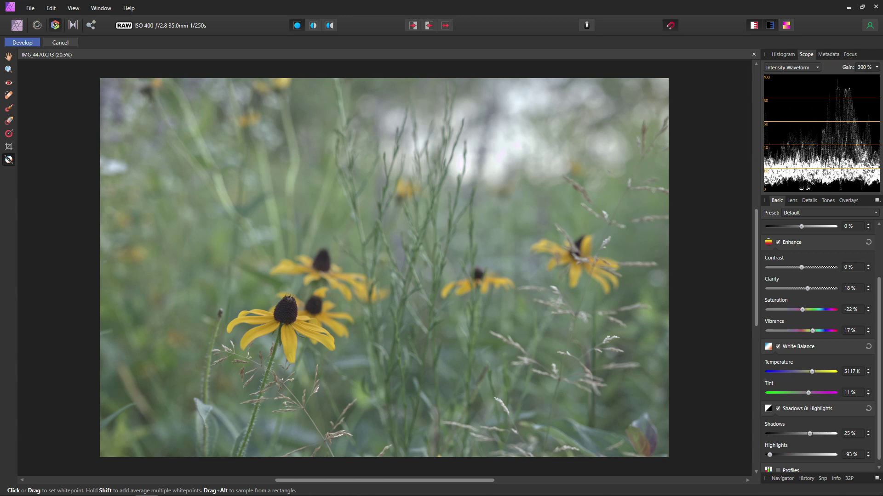
{"action": "left_click", "coordinate": [23, 42]}
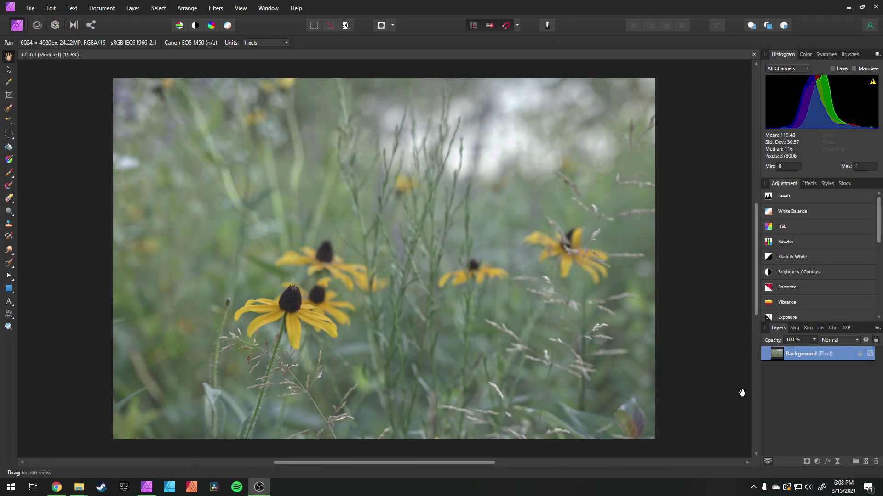
Step: Add a Default HSL Shift adjustment layer and move its settings off the flowers
{"action": "left_click", "coordinate": [795, 225]}
{"action": "left_click", "coordinate": [787, 250]}
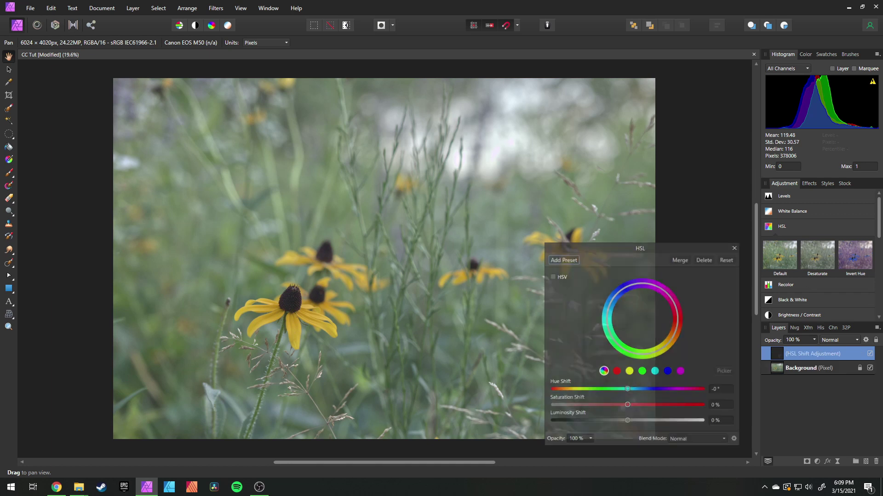
{"action": "left_click_drag", "start_coordinate": [666, 247], "coordinate": [734, 144]}
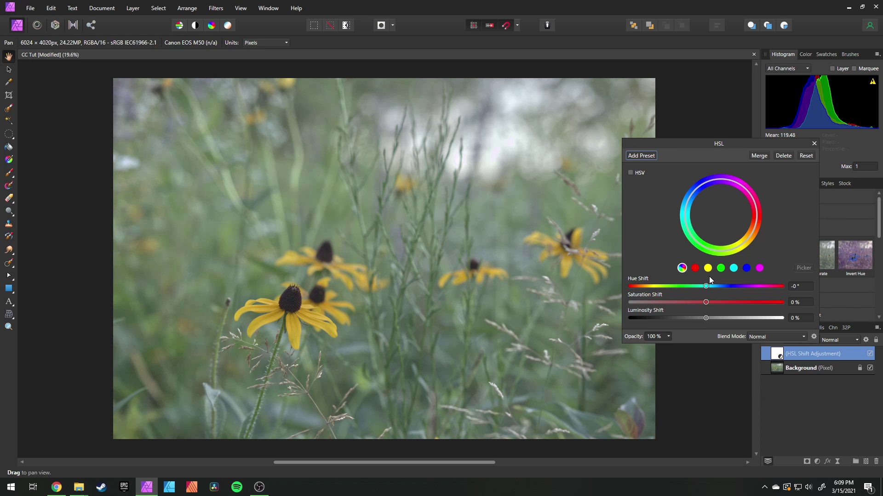
Step: Pick the yellow range from a petal and apply a 6° Hue Shift toward orange
{"action": "left_click", "coordinate": [746, 268]}
{"action": "left_click", "coordinate": [734, 268]}
{"action": "mouse_move", "coordinate": [705, 286]}
{"action": "left_mouse_down"}
{"action": "mouse_move", "coordinate": [688, 288]}
{"action": "mouse_move", "coordinate": [705, 288]}
{"action": "left_mouse_up"}
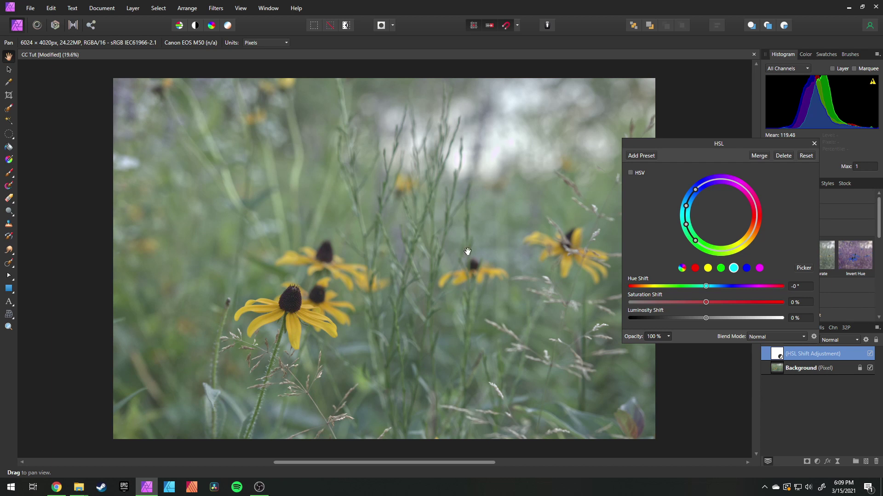
{"action": "left_click", "coordinate": [708, 269]}
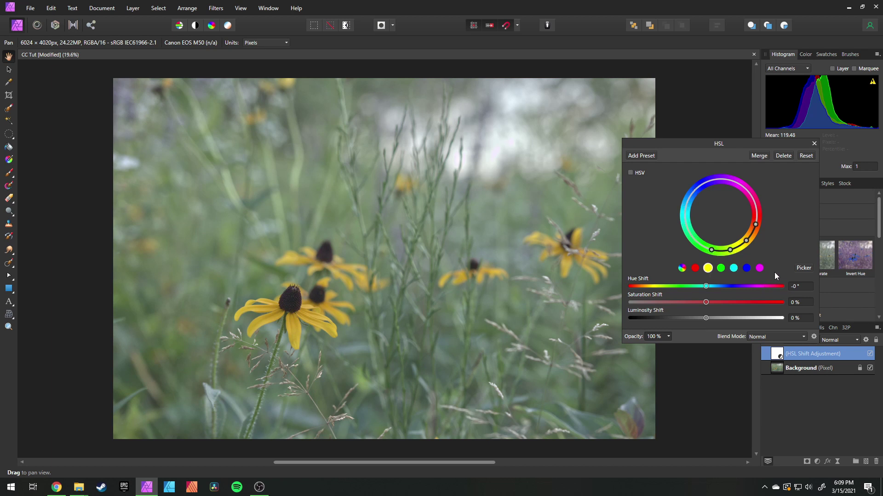
{"action": "left_click", "coordinate": [804, 268]}
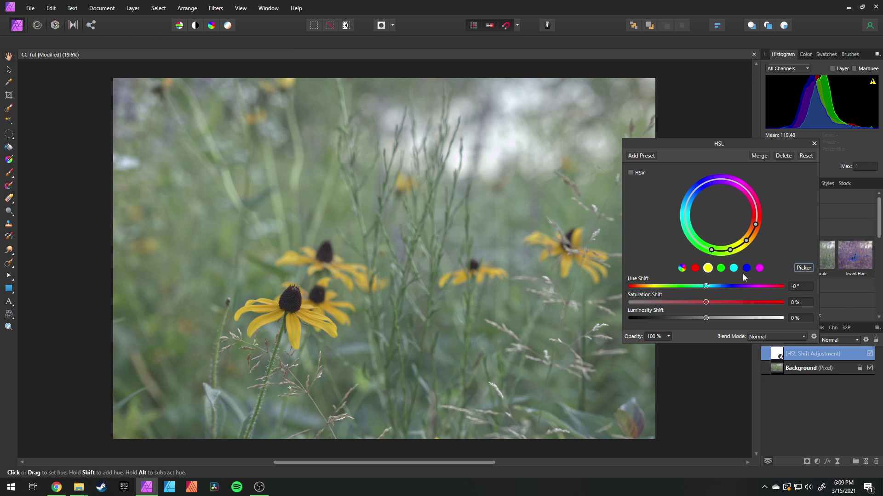
{"action": "left_click", "coordinate": [294, 326]}
{"action": "mouse_move", "coordinate": [705, 287]}
{"action": "left_mouse_down"}
{"action": "mouse_move", "coordinate": [723, 287]}
{"action": "mouse_move", "coordinate": [692, 288]}
{"action": "mouse_move", "coordinate": [709, 288]}
{"action": "left_mouse_up"}
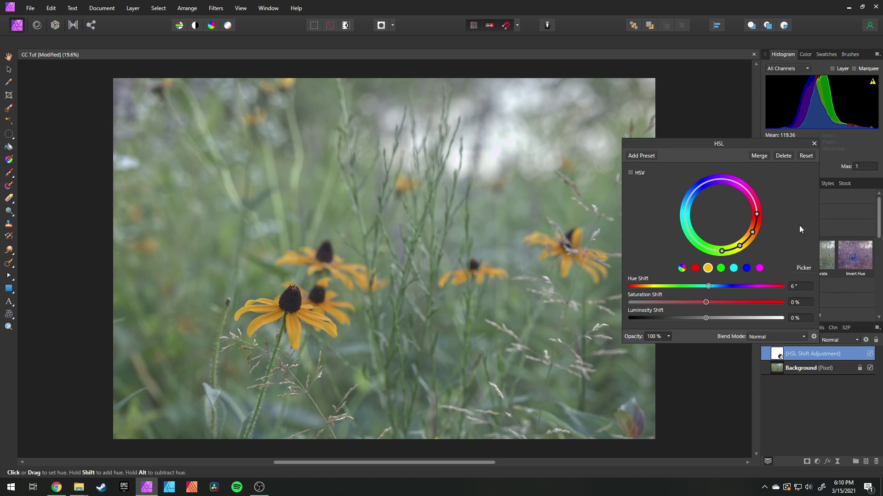
{"action": "left_click", "coordinate": [813, 143]}
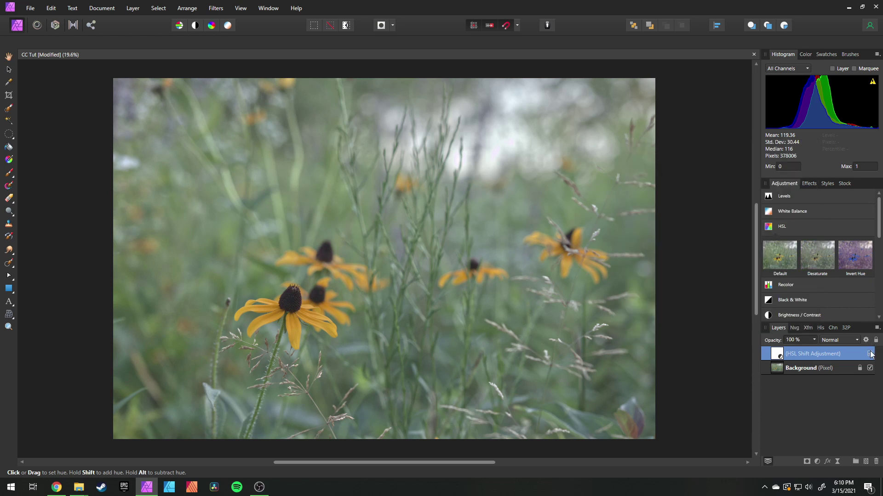
{"action": "left_click", "coordinate": [870, 354]}
{"action": "left_click", "coordinate": [869, 354]}
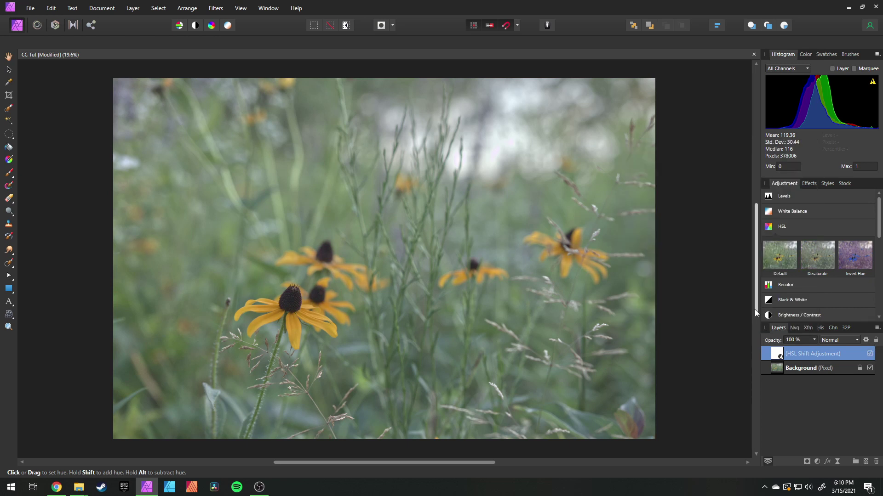